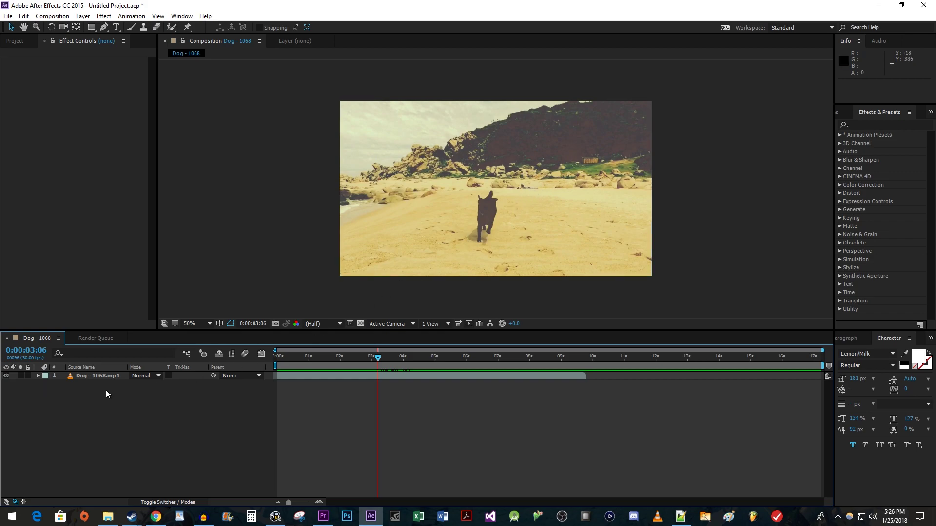
Duplicate the dog footage layer and place the playhead at about 0:00:04:16
left_click(104, 376)
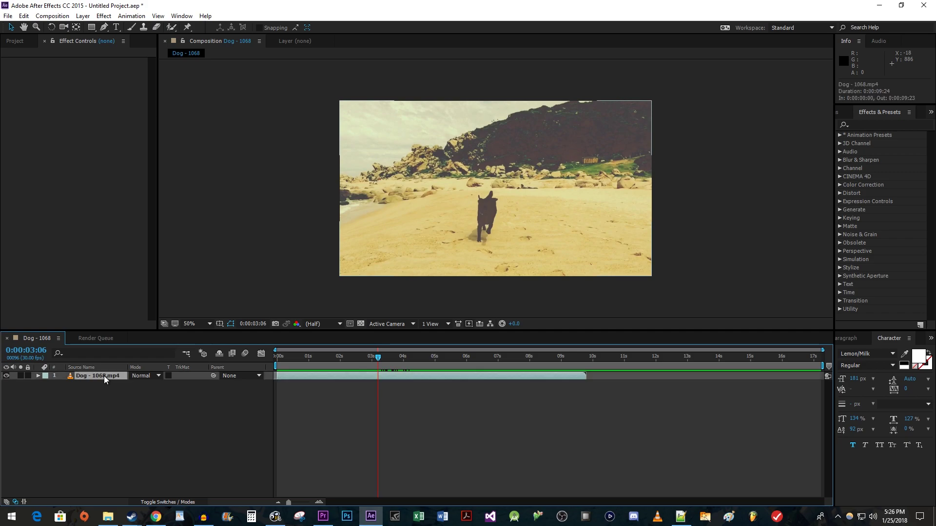
key("ctrl+d")
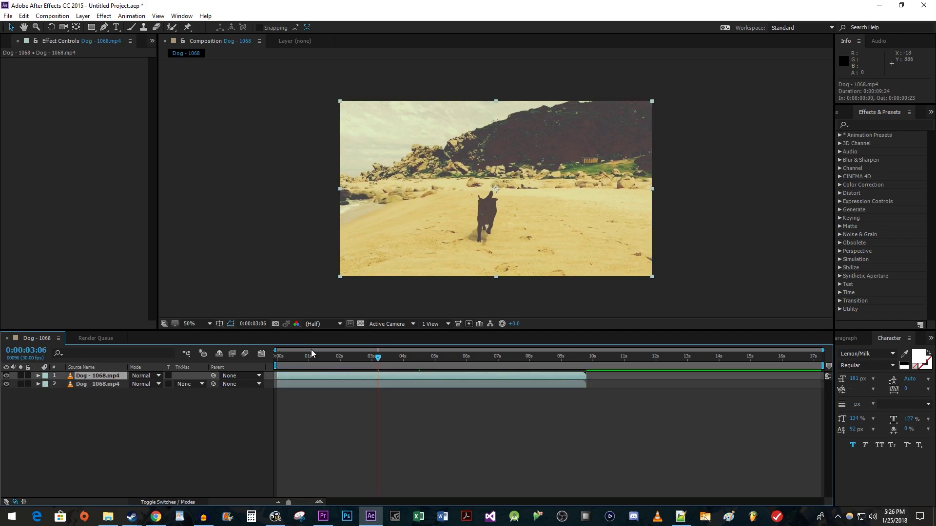
left_click_drag(377, 356, 421, 355)
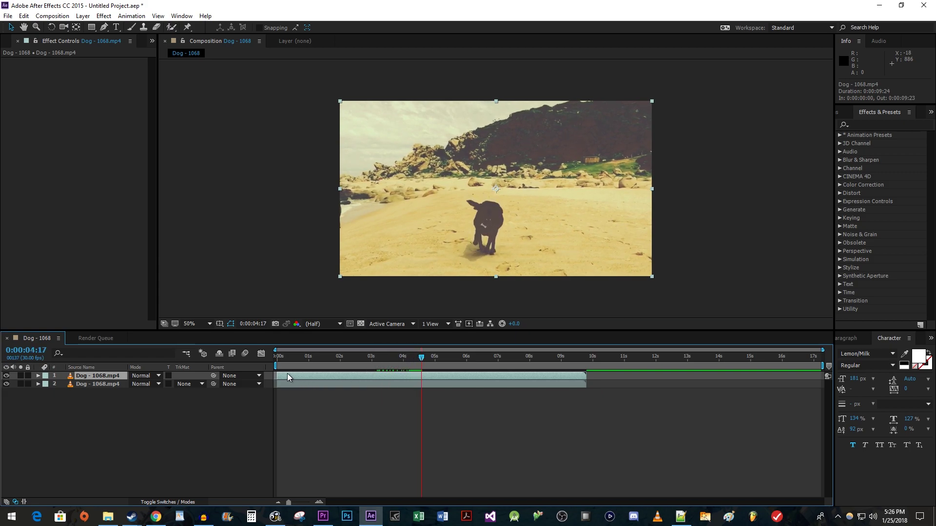
Trim the top copy to start at 0:00:04:17 and last 1:10, then open it in the Layer panel
left_click_drag(276, 376, 421, 376)
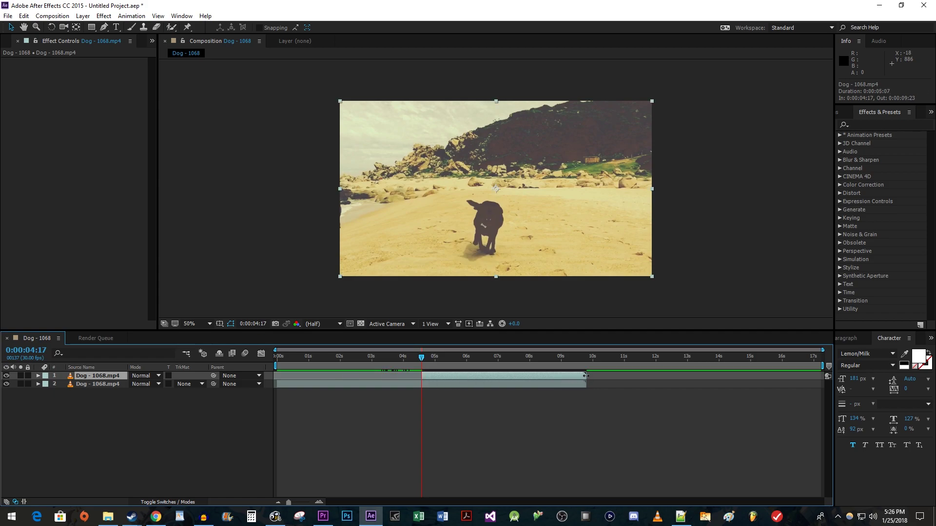
left_click_drag(586, 376, 462, 372)
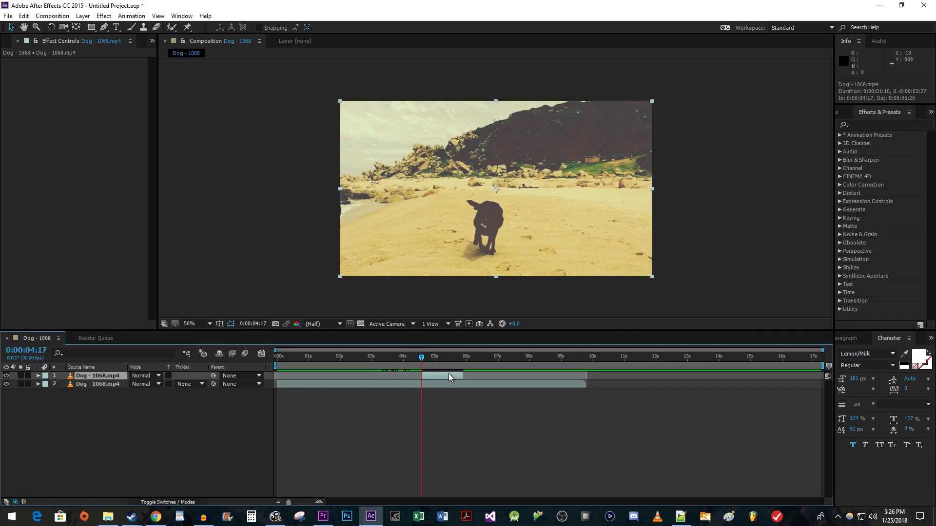
double_click(116, 375)
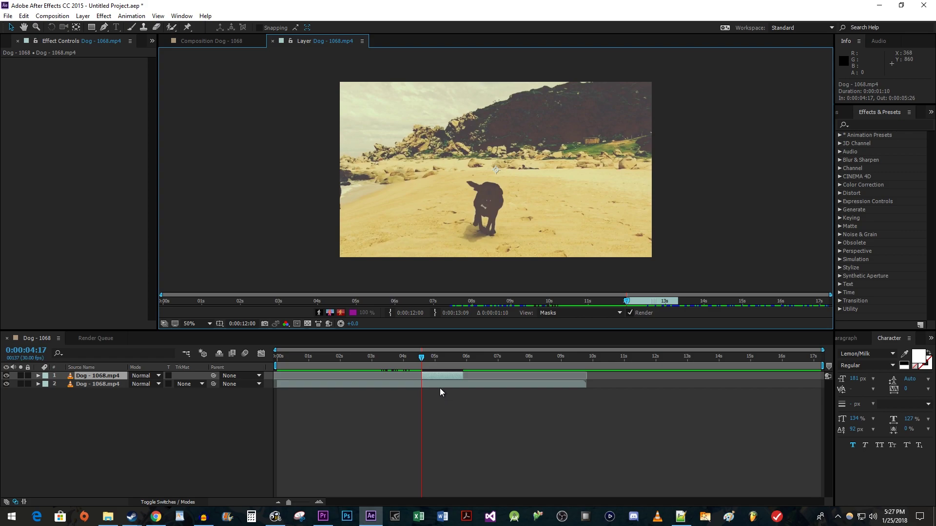
Paint a Roto Brush foreground stroke over the running dog and view the layer at 100%
left_click(172, 28)
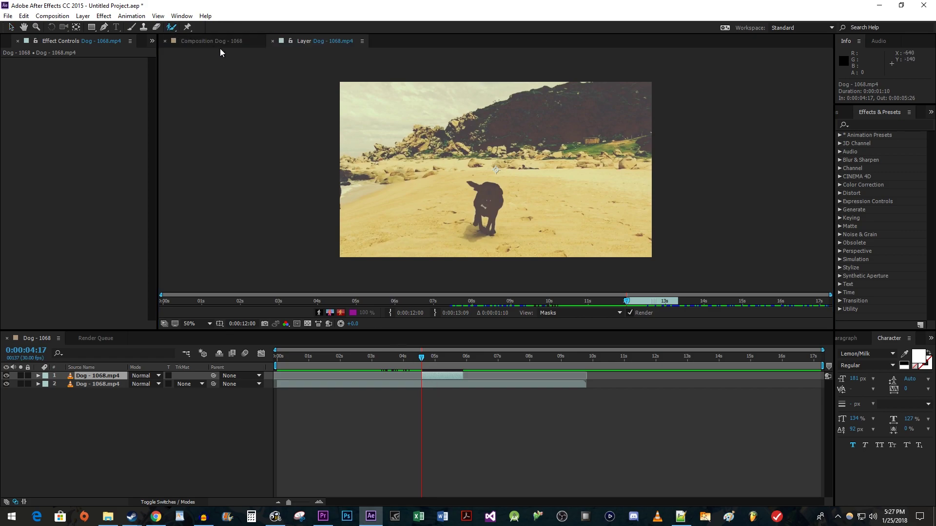
left_click_drag(488, 196, 489, 200)
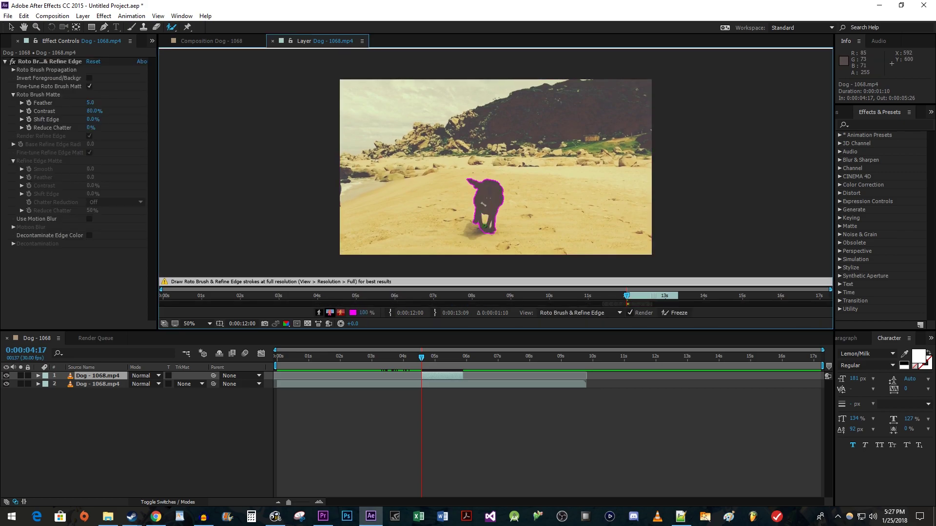
key(".")
scroll(490, 224, "down", 3)
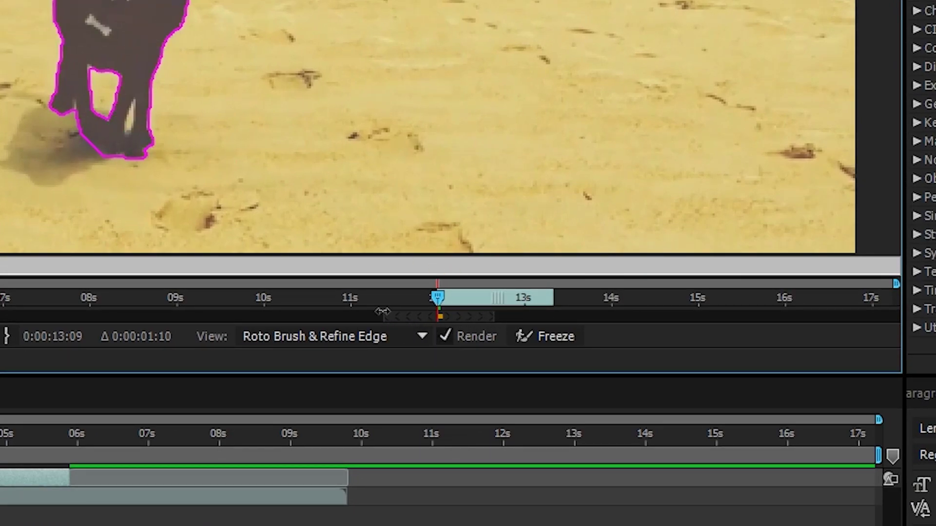
Start the roto span at the current frame and subtract the sand between the dog's legs
left_click_drag(383, 312, 556, 320)
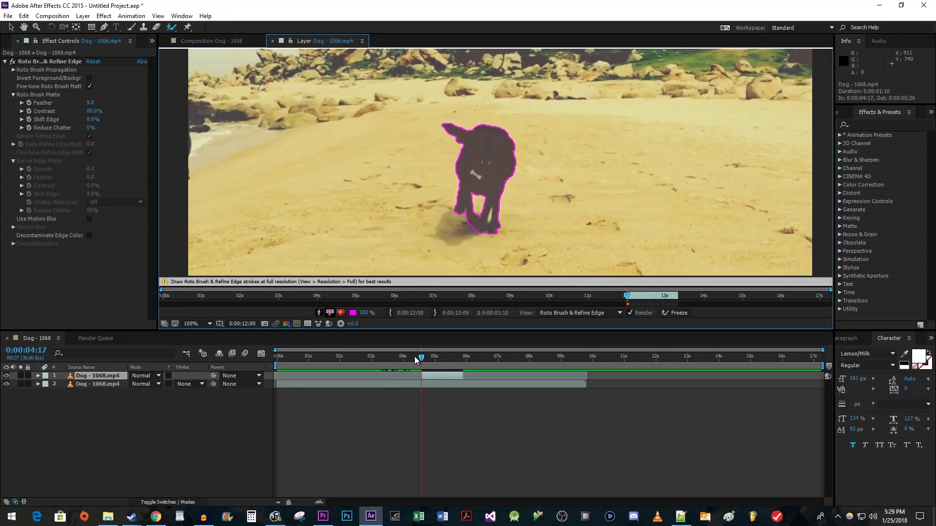
left_click_drag(422, 359, 461, 358)
scroll(468, 241, "down", 1)
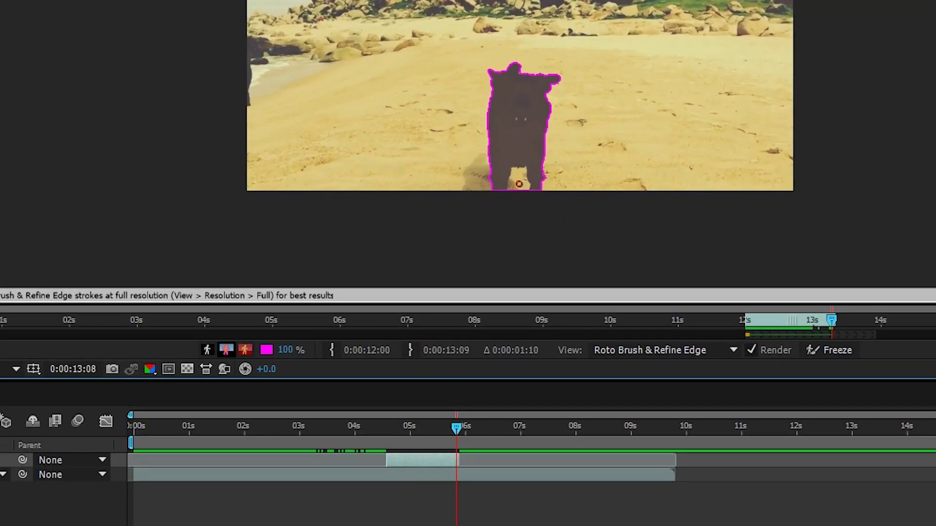
left_click_drag(520, 184, 520, 187)
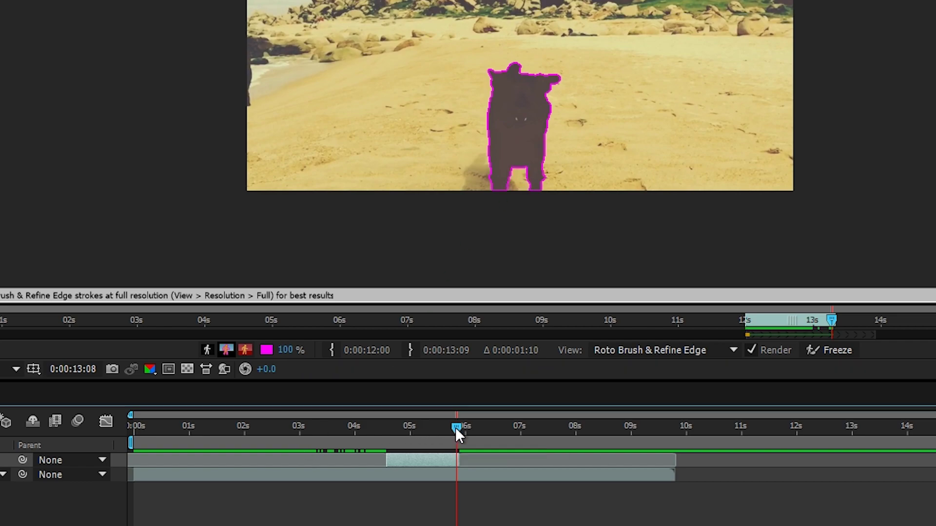
left_click_drag(455, 428, 433, 425)
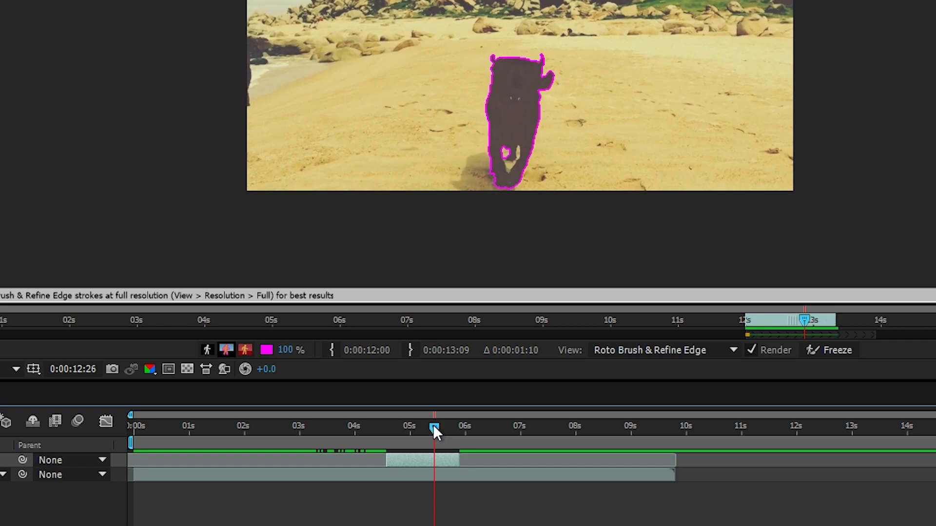
mouse_move(509, 168)
left_mouse_down()
mouse_move(517, 157)
mouse_move(505, 156)
left_mouse_up()
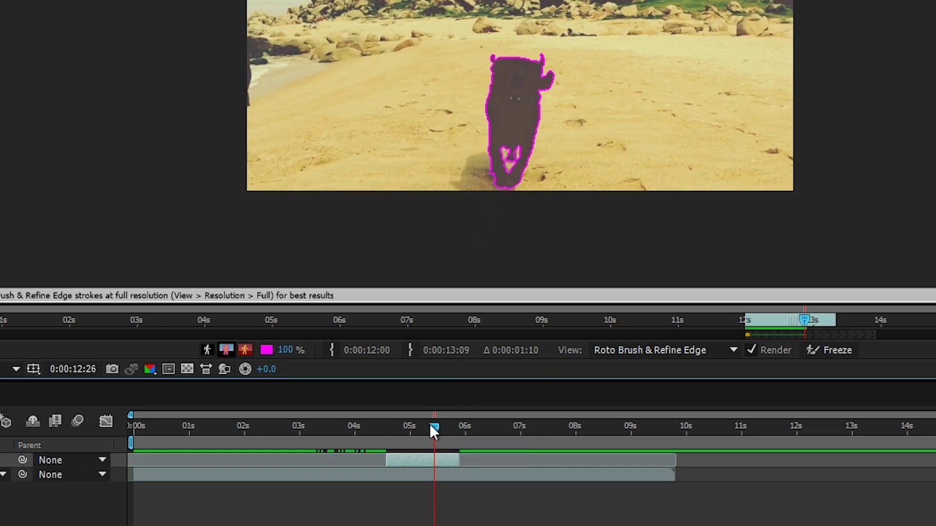
Touch up the outline at the dog's paw and step back to the roto span's start
left_click_drag(433, 429, 427, 428)
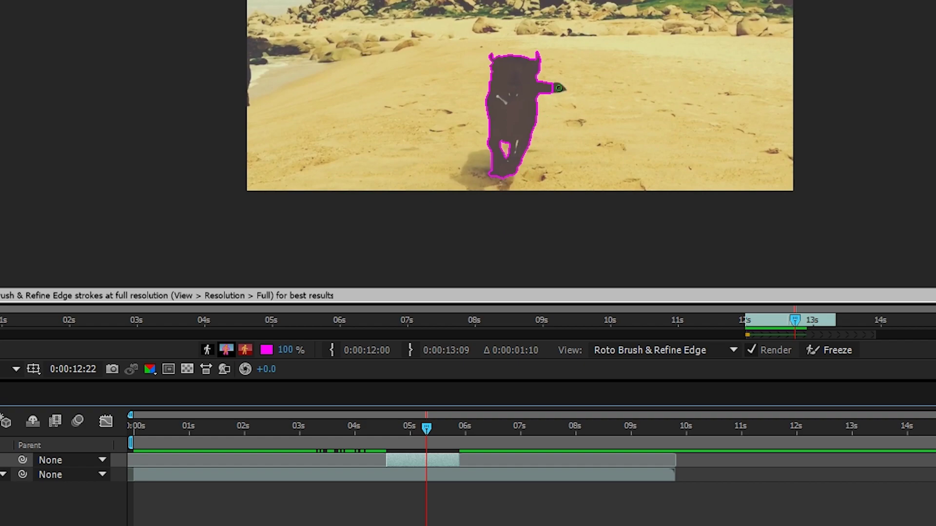
left_click(559, 88)
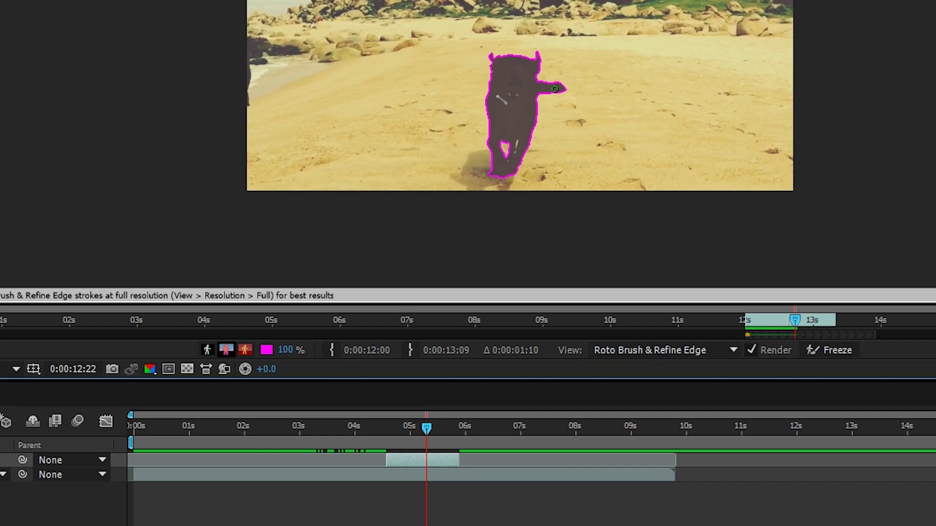
left_click_drag(429, 423, 425, 427)
left_click(422, 420)
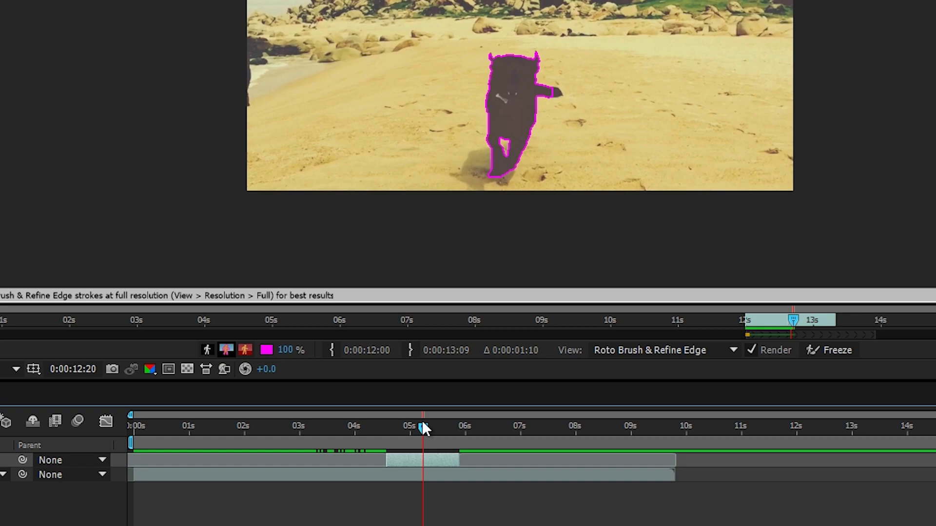
left_click(423, 421)
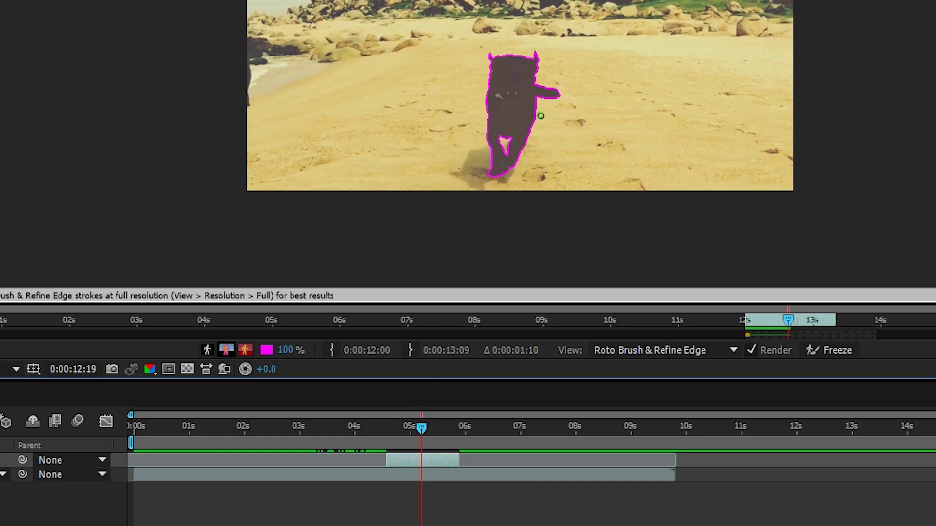
left_click(417, 422)
left_click_drag(421, 420, 385, 432)
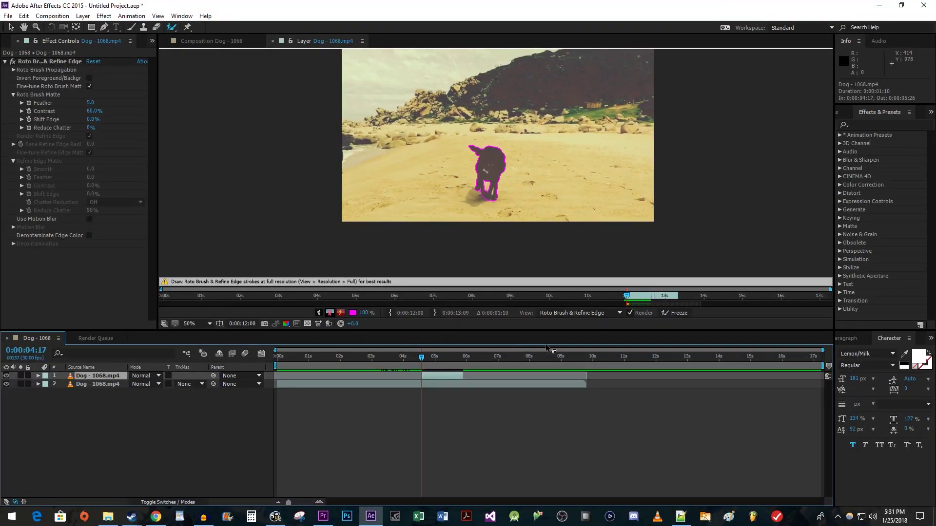
Freeze the Roto Brush propagation so the dog's matte is cached across the span
left_click(677, 312)
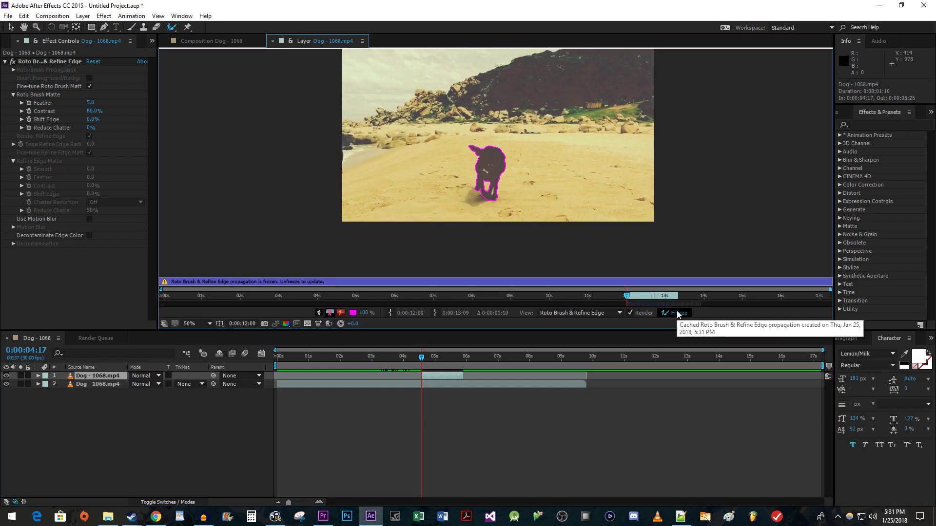
Find the Strobe Light effect via 'strob' and apply it to the dog layer
left_click(875, 125)
type("strobe")
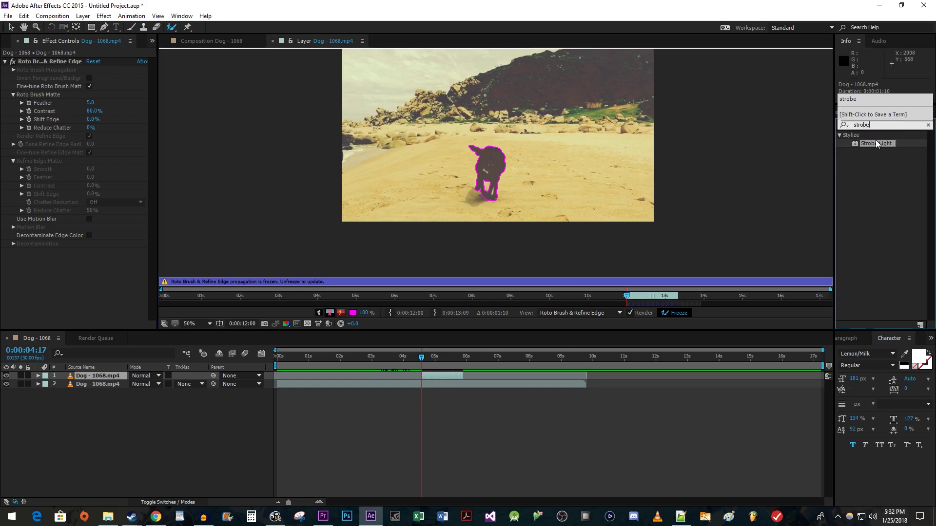
left_click_drag(876, 142, 434, 375)
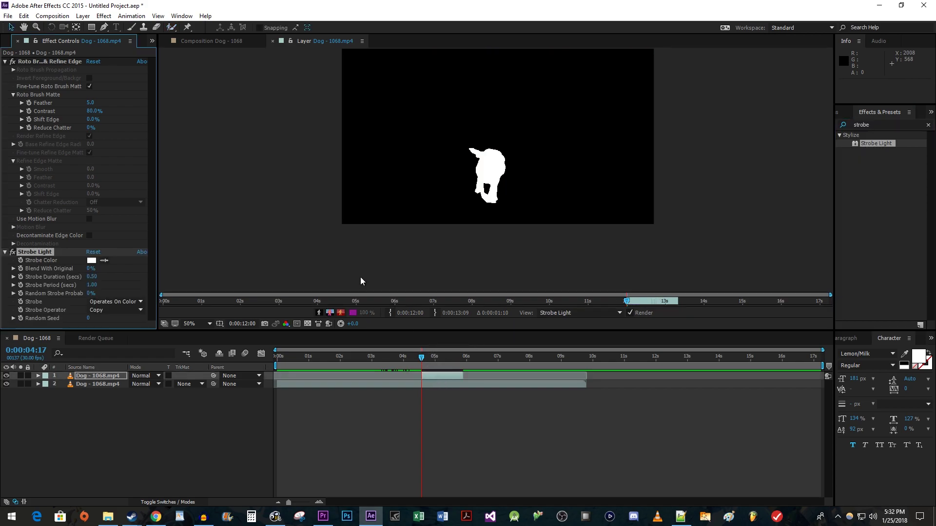
left_click(212, 42)
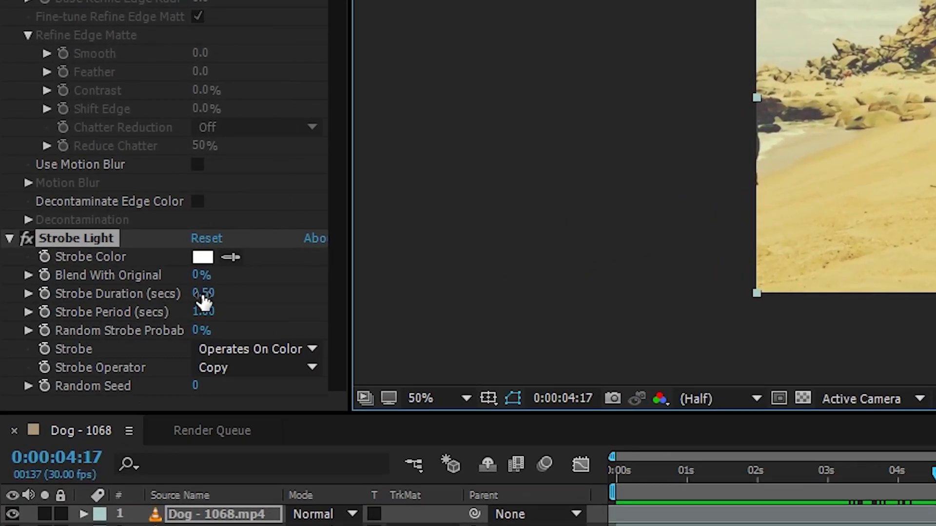
Set Strobe Duration to 0.20 and Strobe Period to 0.50 seconds
left_click(92, 277)
type(".")
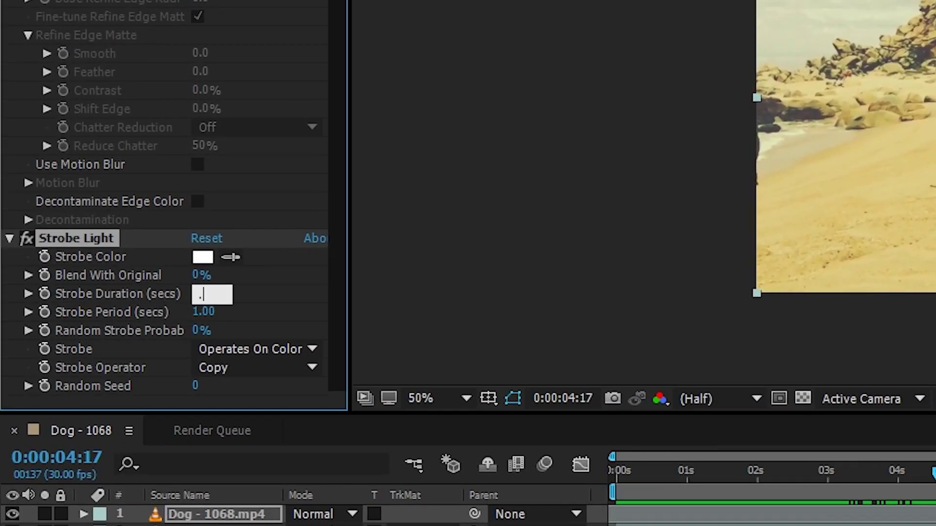
type("2")
left_click(205, 313)
type(".")
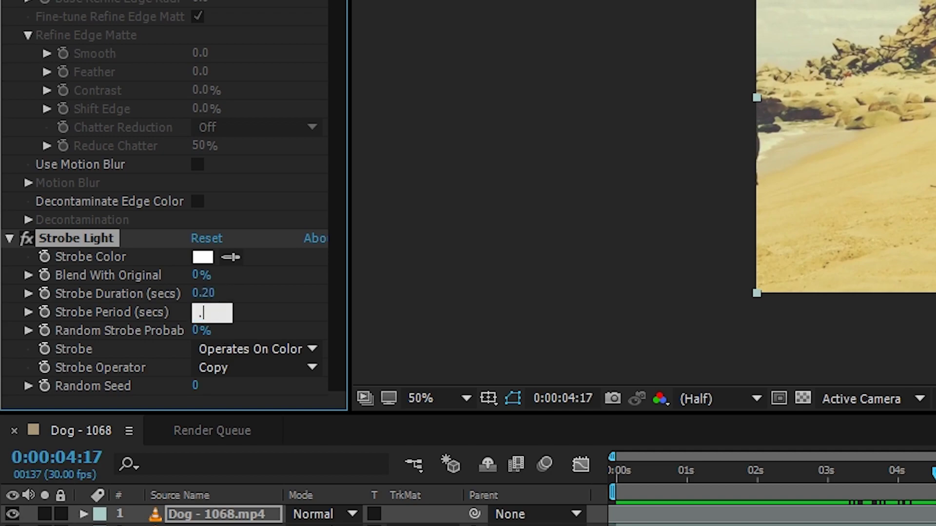
type("5")
key("Return")
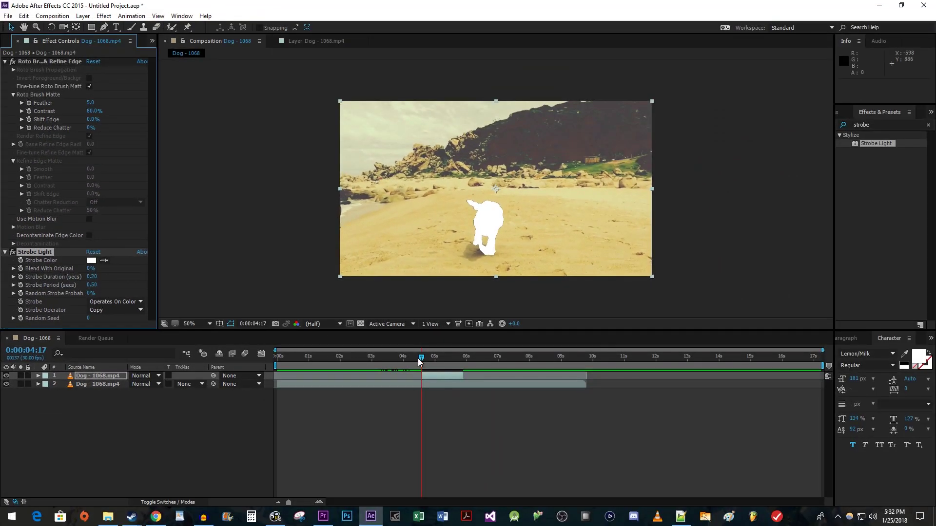
left_click(928, 471)
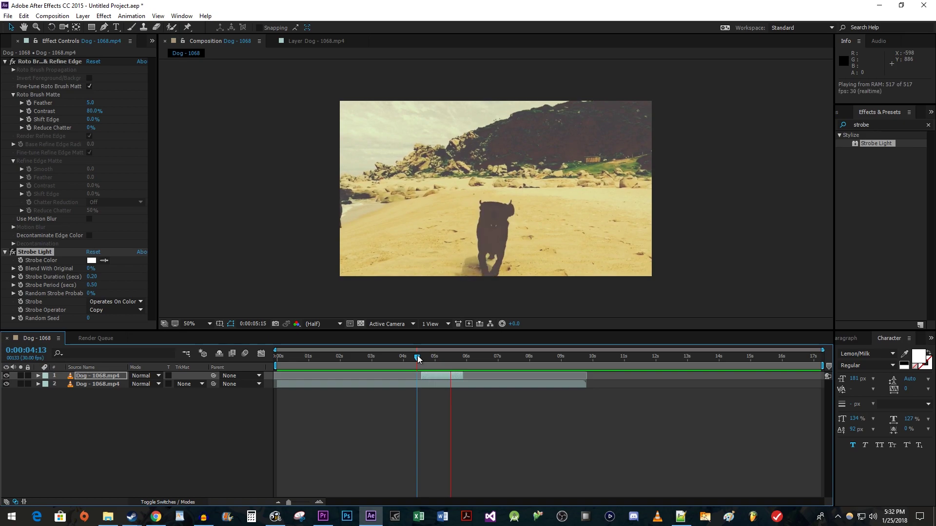
key("space")
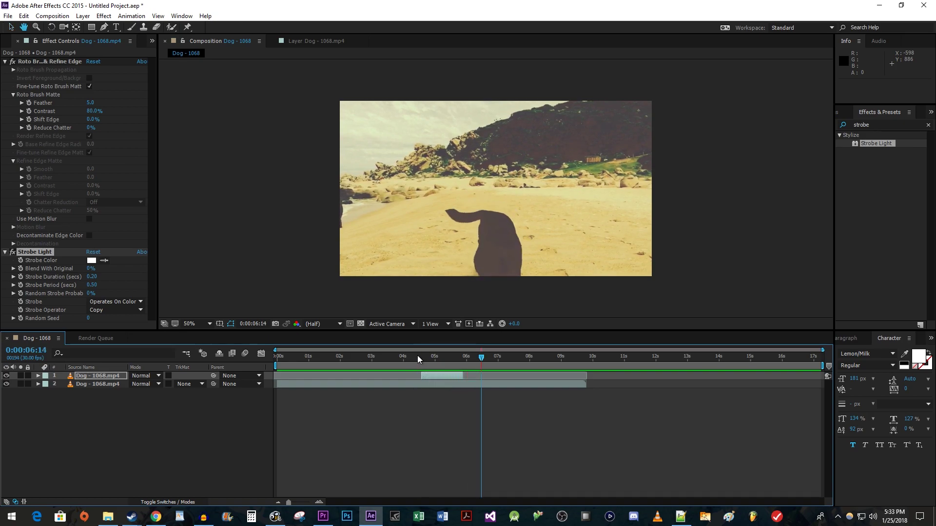
left_click(417, 357)
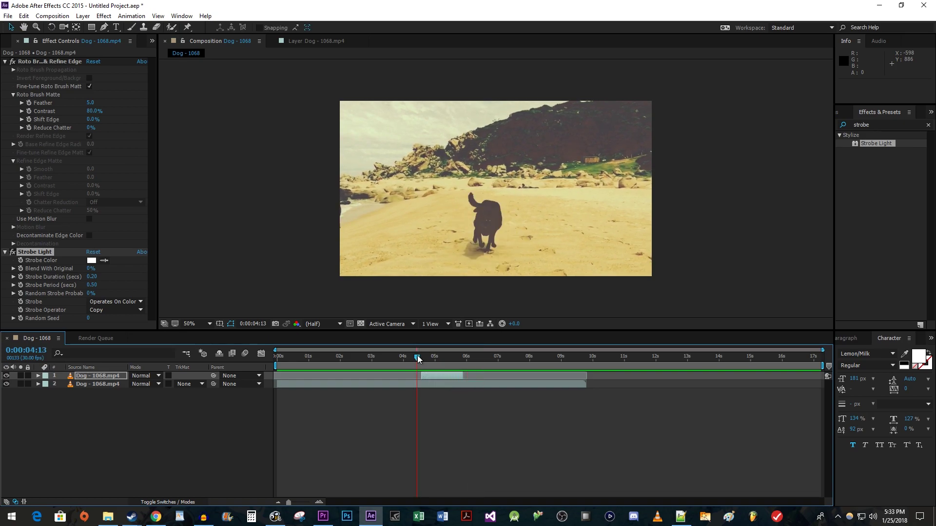
left_click_drag(420, 359, 422, 384)
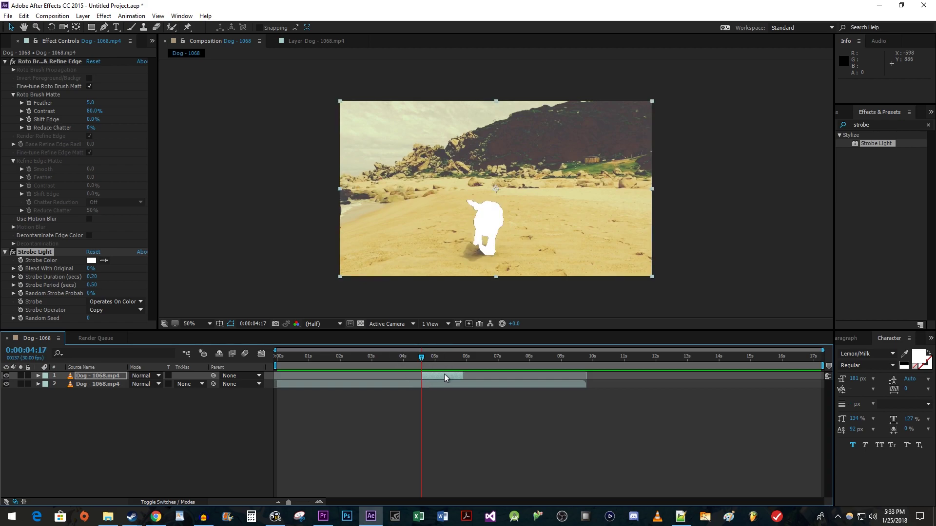
left_click(21, 262)
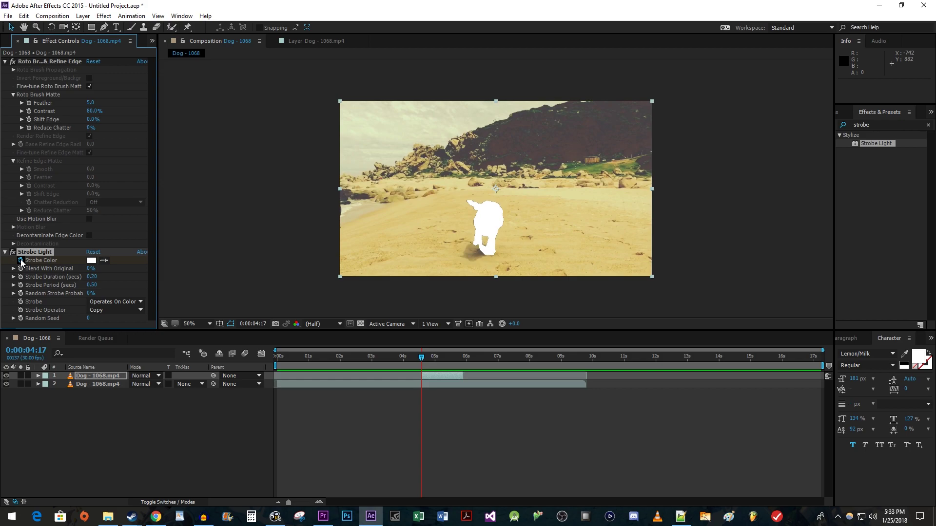
Set the Strobe Color to pure red and check the dog a few frames later
left_click(92, 261)
left_click(476, 198)
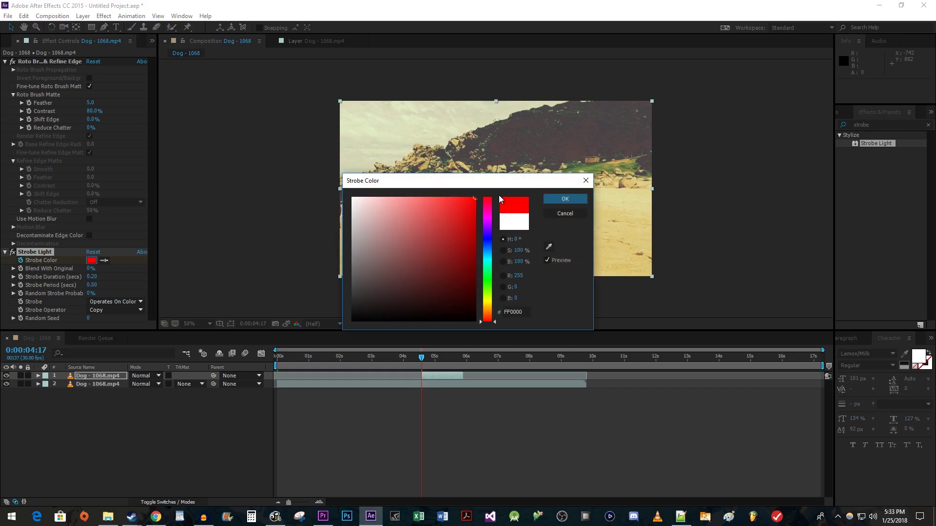
left_click(554, 198)
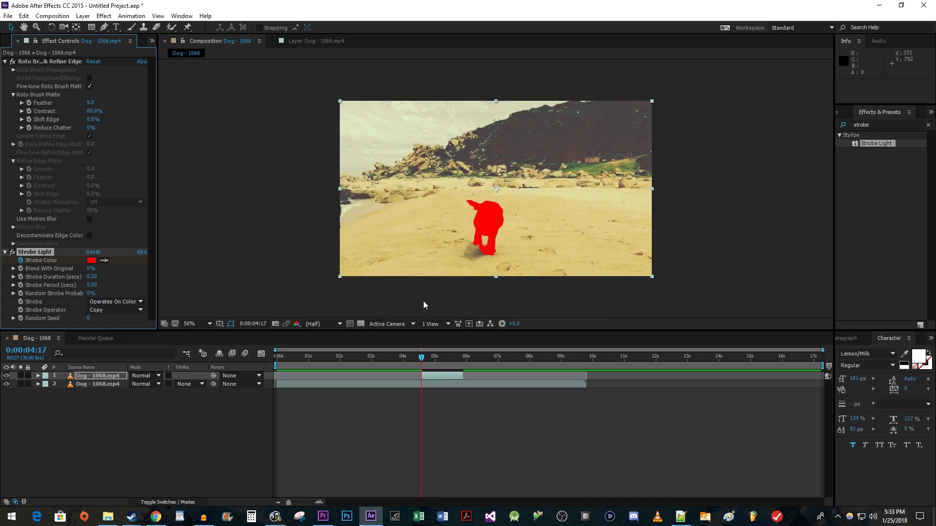
left_click_drag(422, 358, 437, 361)
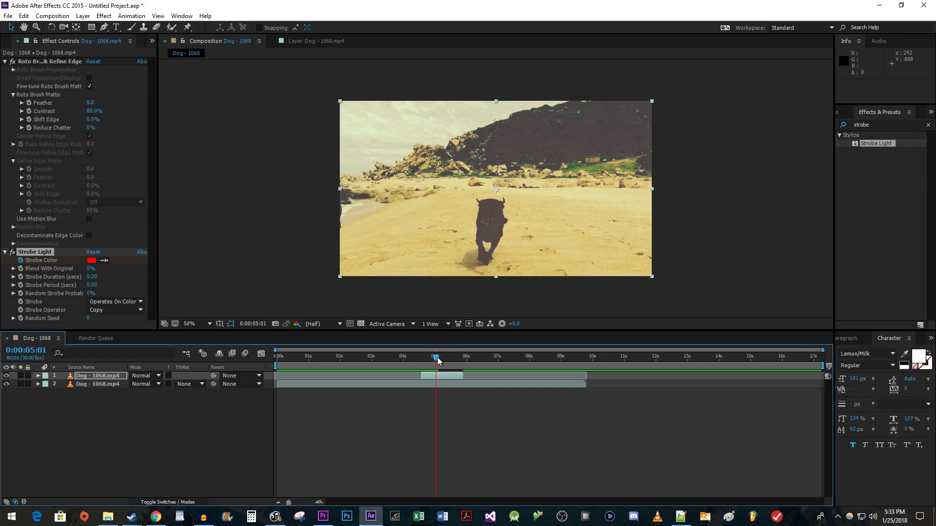
Try magenta and then a saturated blue as the strobe colour at 5:15
left_click(92, 260)
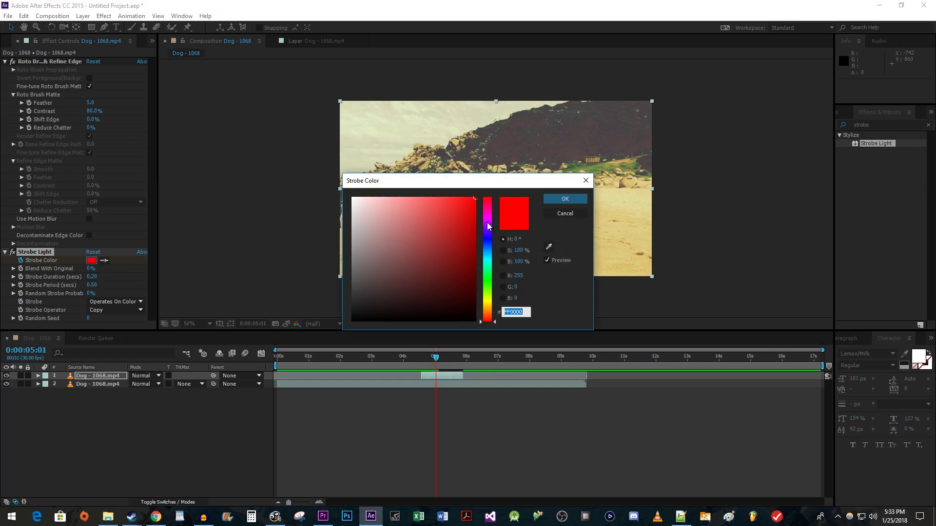
left_click(487, 223)
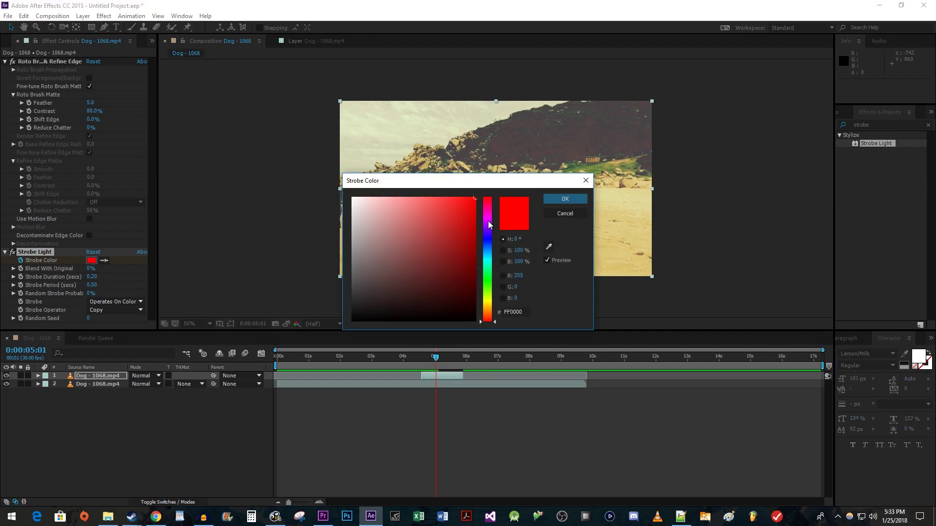
left_click(558, 198)
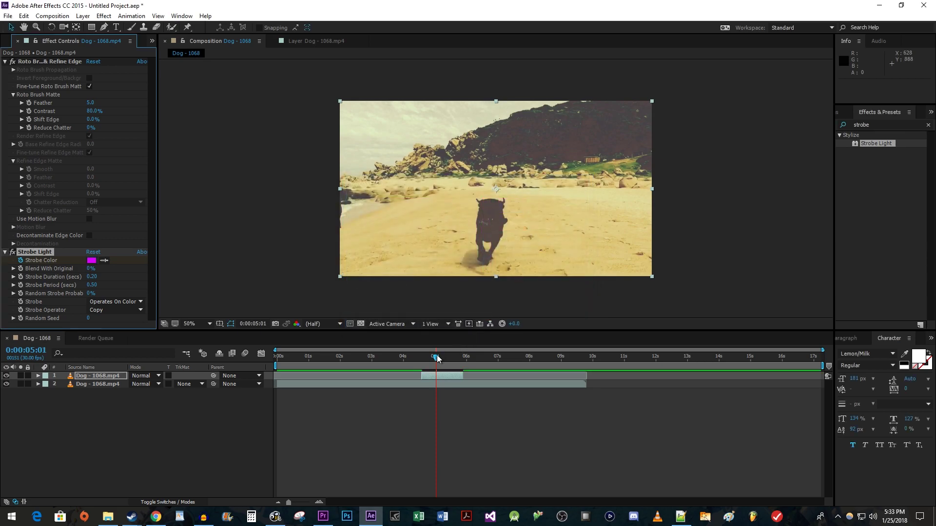
left_click_drag(437, 358, 451, 359)
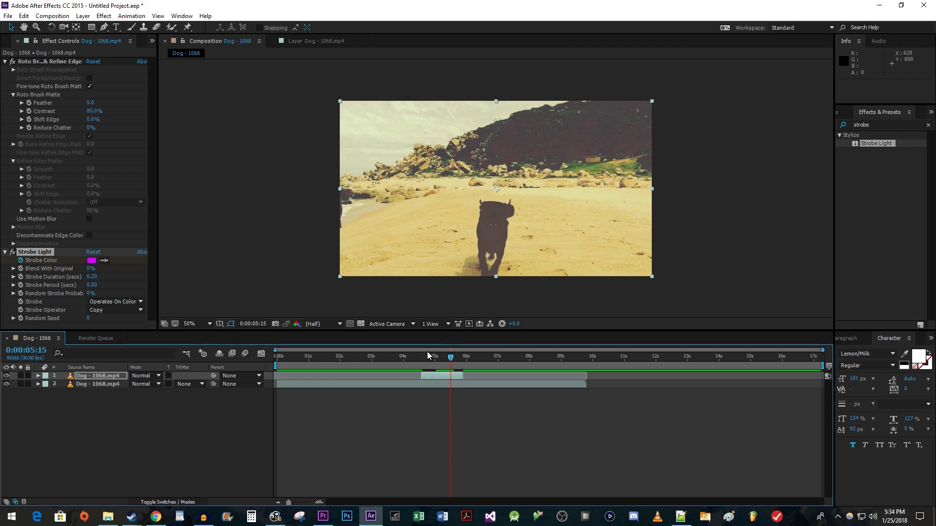
left_click(93, 262)
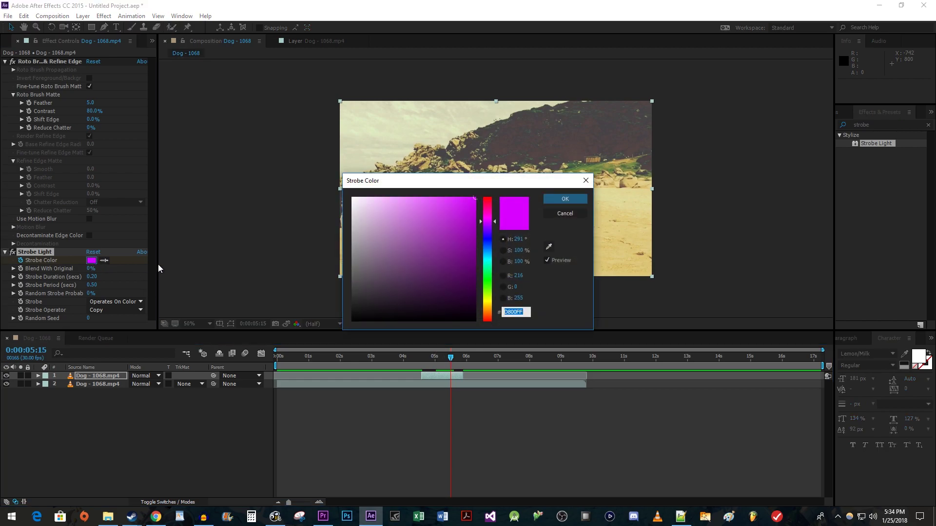
left_click(487, 242)
left_click(459, 205)
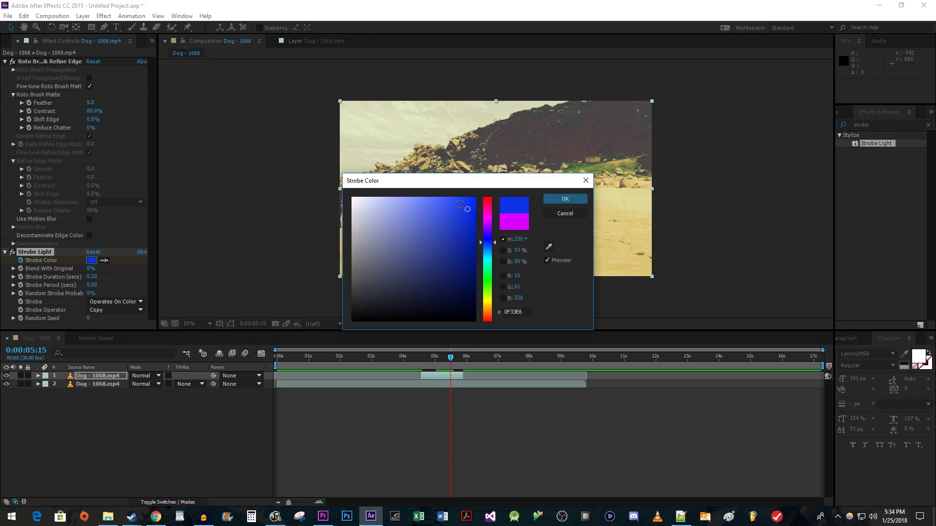
left_click(561, 200)
Preview the strobing dog from 4:12
left_click(416, 357)
key("space")
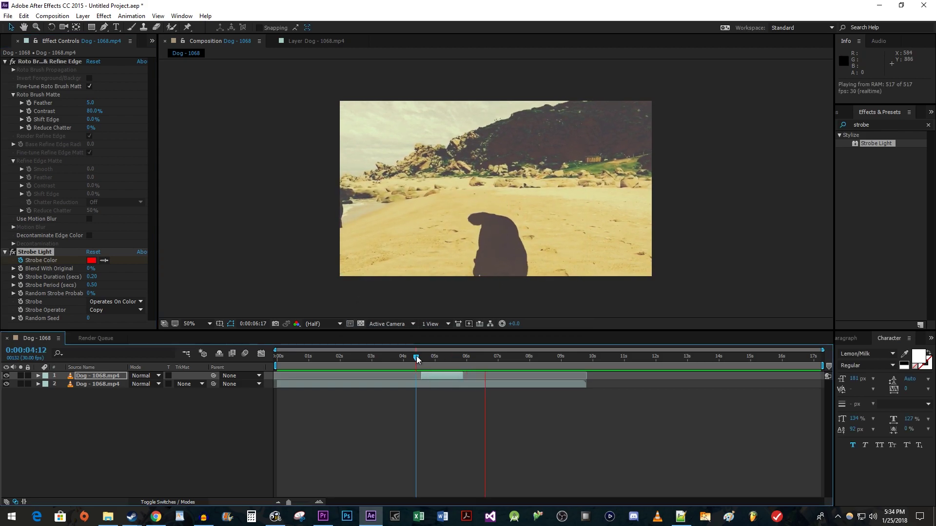
key("space")
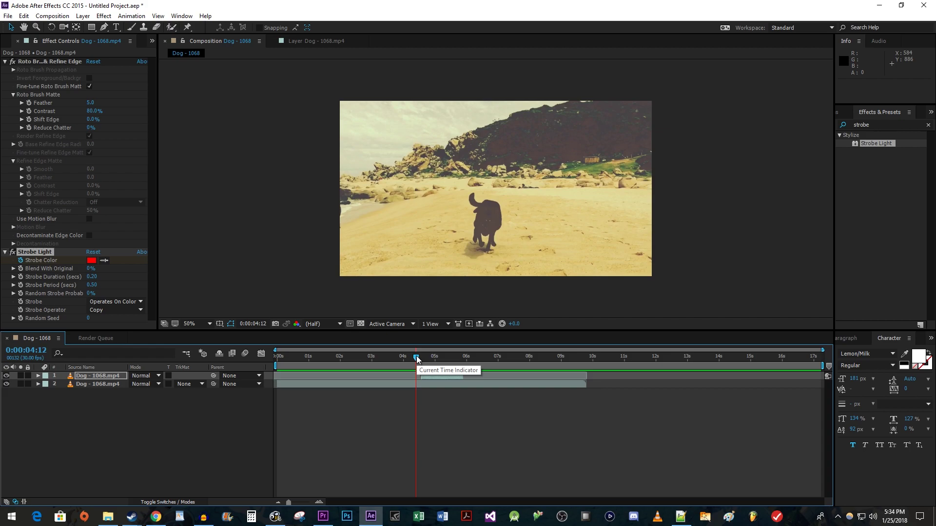
Set the top dog layer's blend mode to Overlay and return to 4:05
left_click(153, 377)
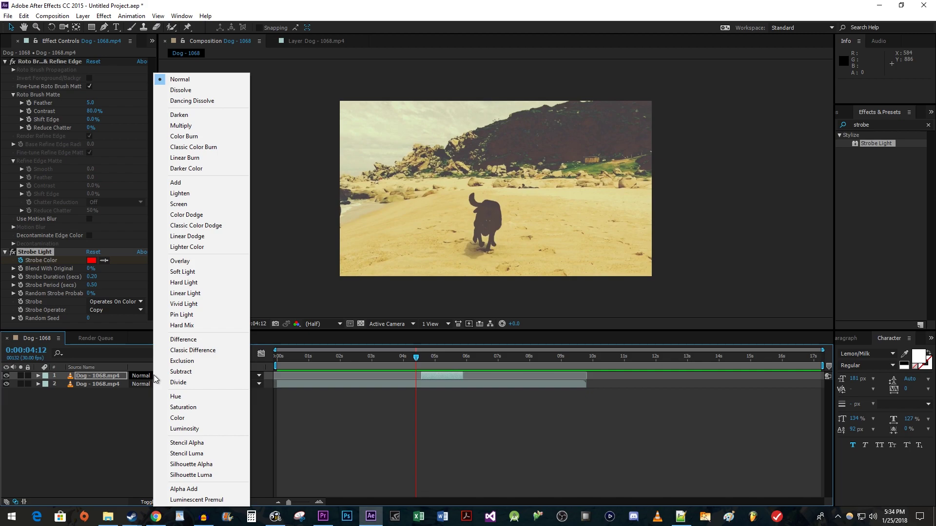
left_click(215, 262)
left_click(409, 357)
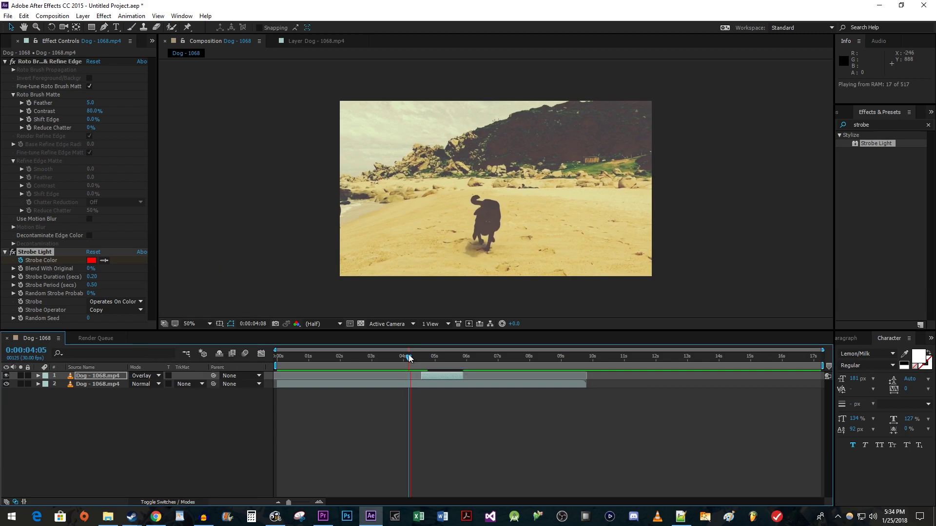